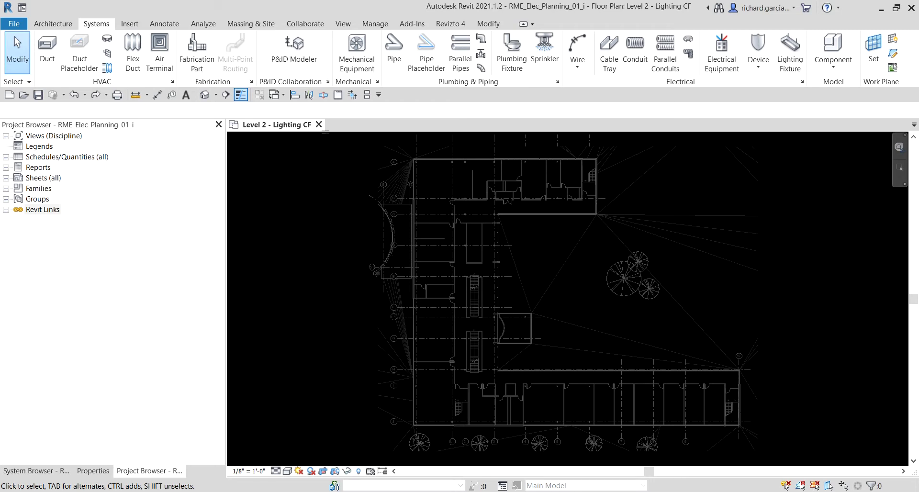
Open the project's Electrical Settings and display the wire size correction factors
left_click(100, 25)
left_click(99, 26)
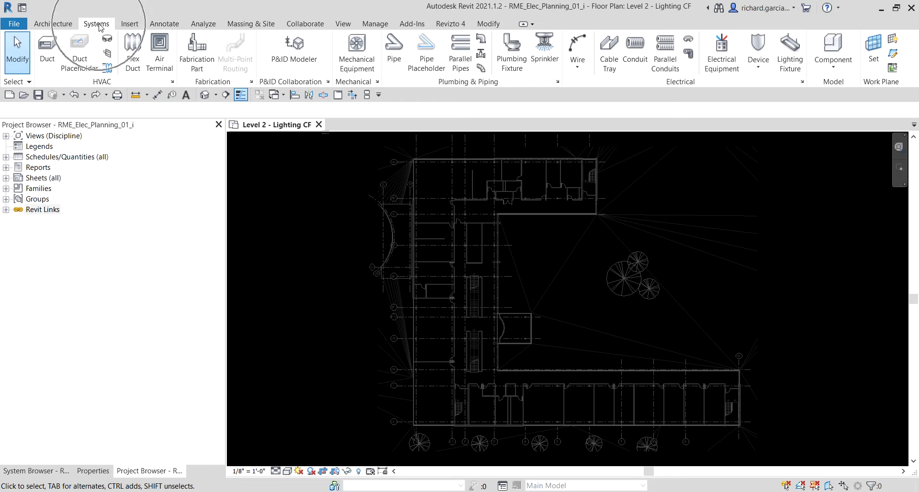
left_click(802, 82)
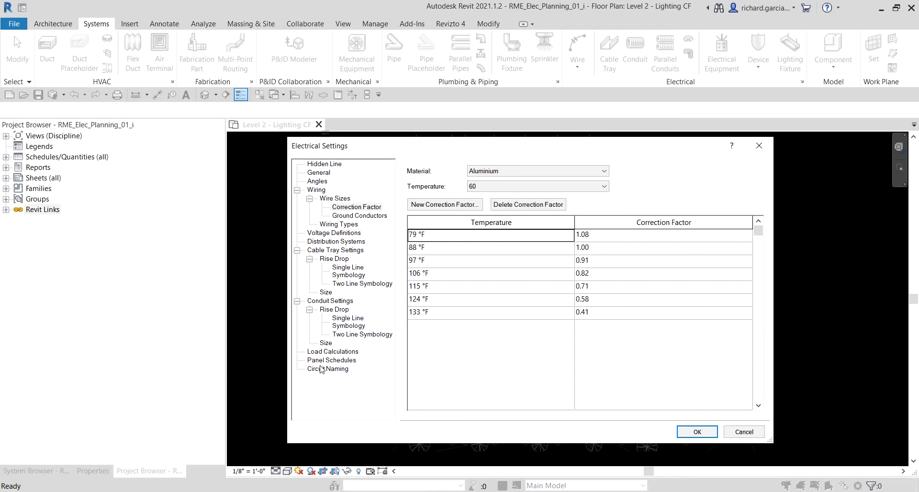
left_click(365, 209)
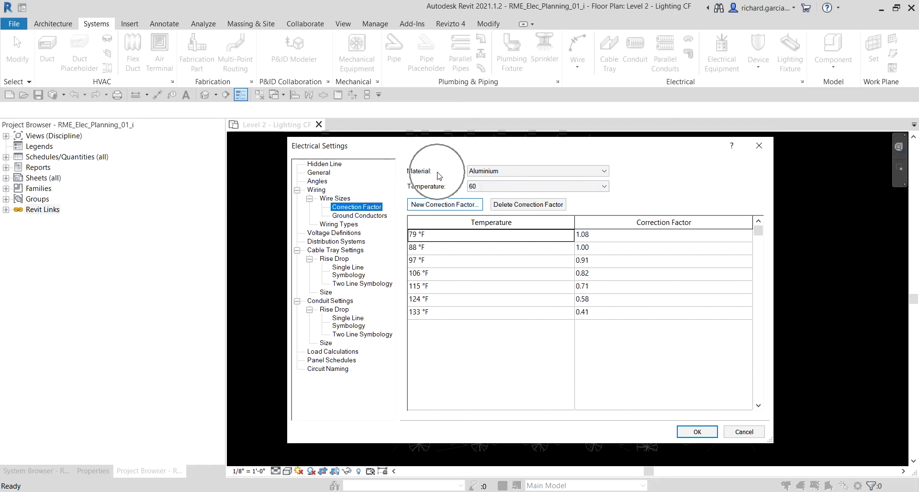
Show the correction factors for Copper wire with a temperature rating of 90
left_click(492, 172)
left_click(604, 171)
left_click(604, 172)
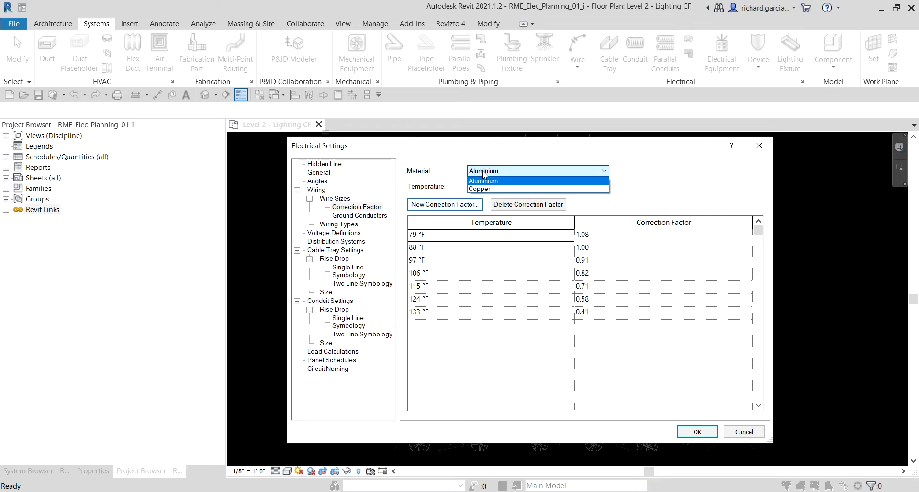
left_click(484, 189)
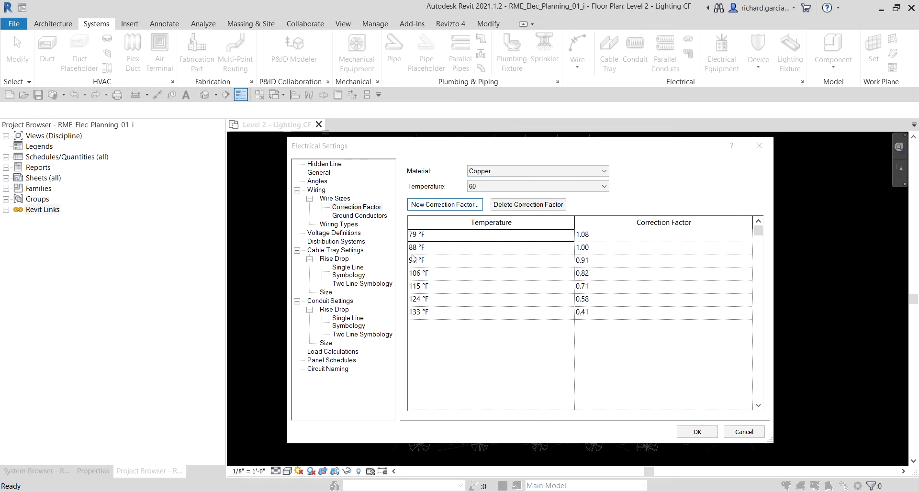
left_click(478, 192)
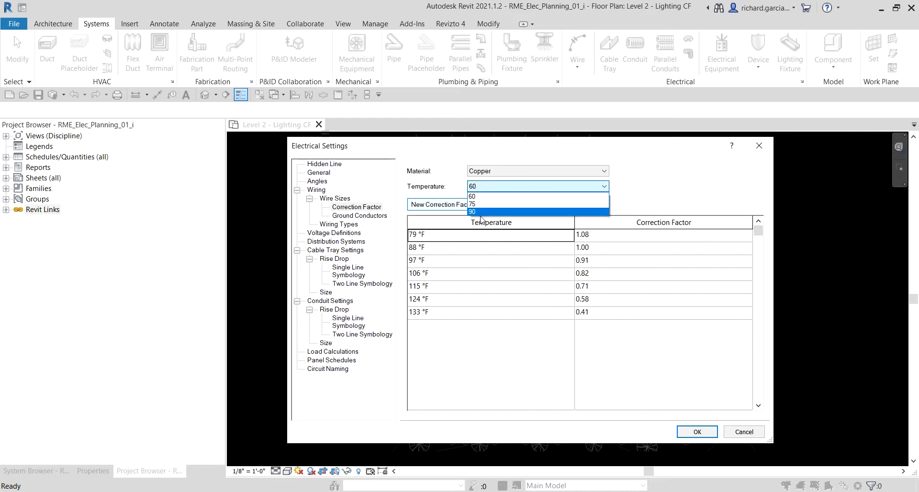
left_click(484, 212)
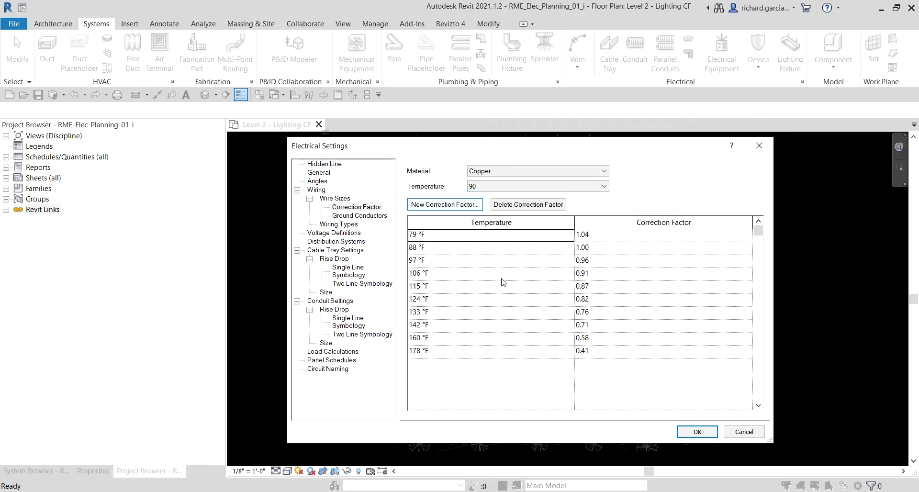
Add a new correction factor of 1.05 at 90 °F for Copper wire rated 90
left_click(441, 206)
left_click(528, 206)
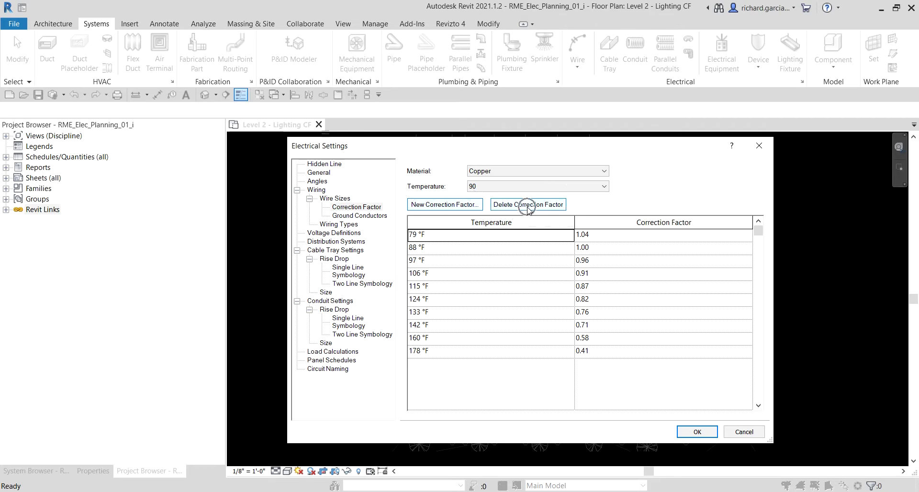
left_click(441, 205)
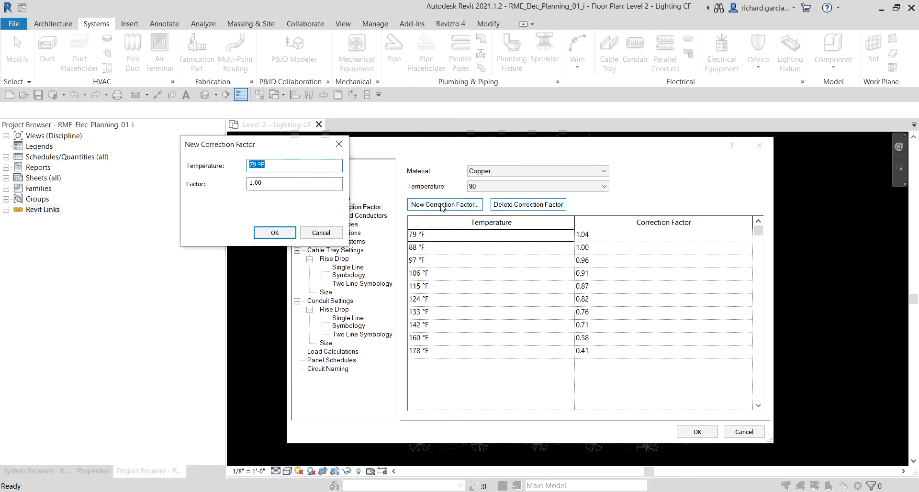
left_click(272, 165)
left_click_drag(272, 165, 243, 165)
type("90")
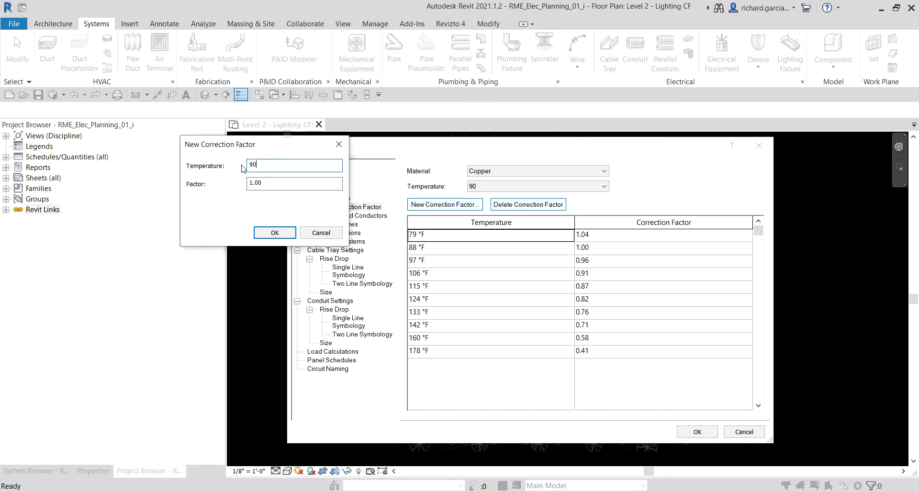
left_click(288, 186)
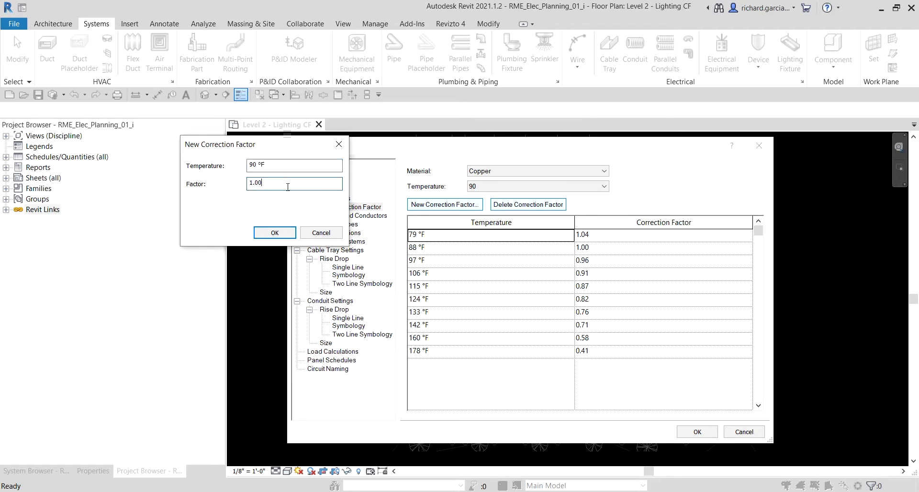
left_click_drag(289, 187, 243, 188)
type("1.05")
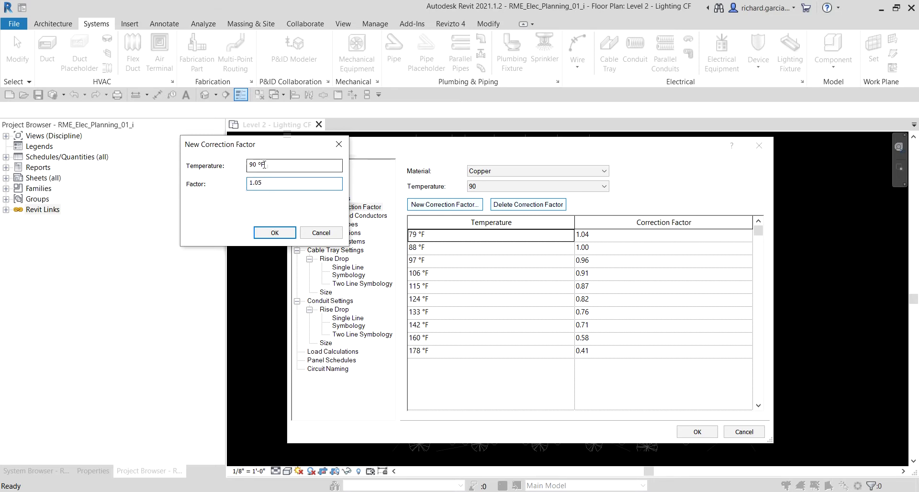
left_click(275, 234)
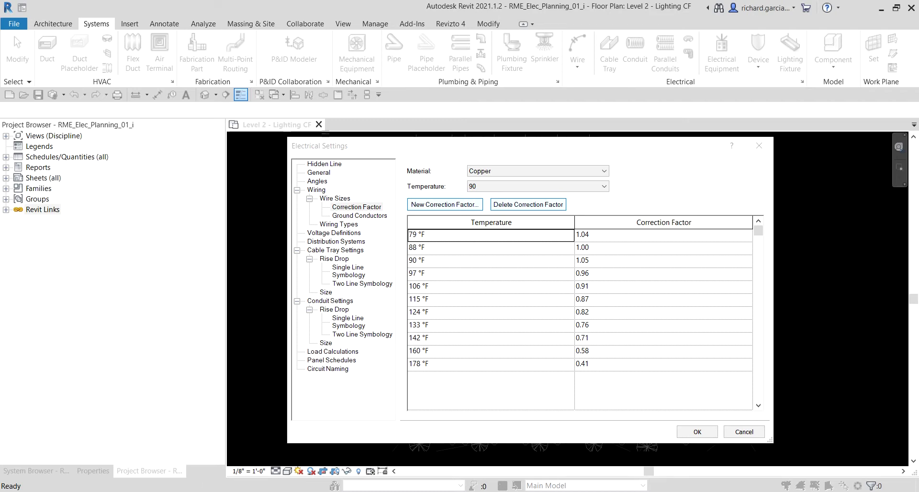
Add a wiring type named THHN and set its material to Copper
left_click(335, 225)
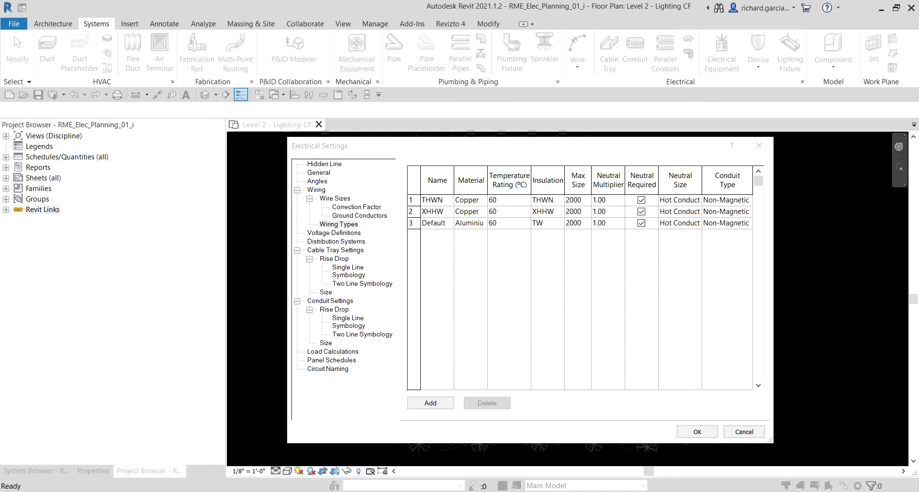
left_click(431, 404)
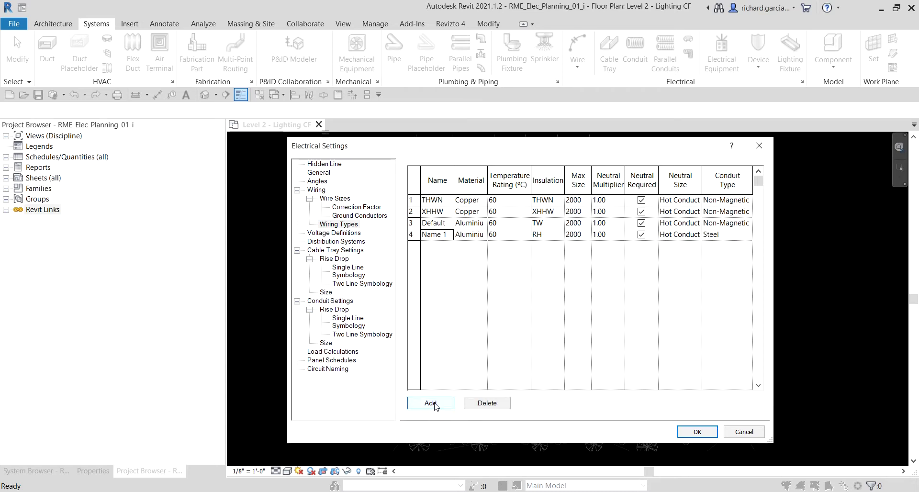
left_click(449, 238)
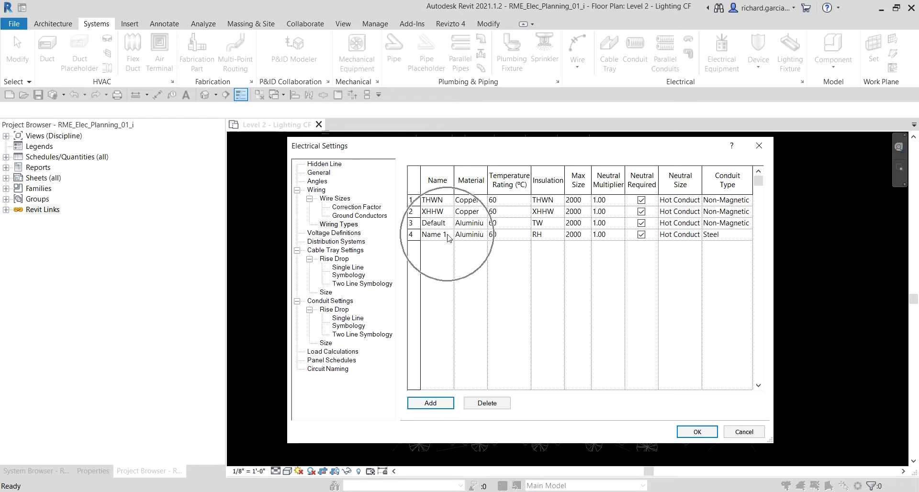
type("THHN")
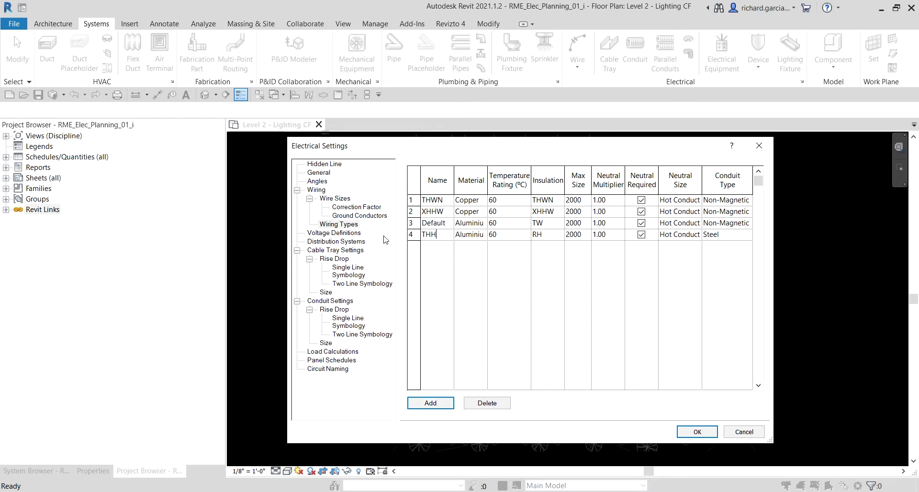
left_click(481, 242)
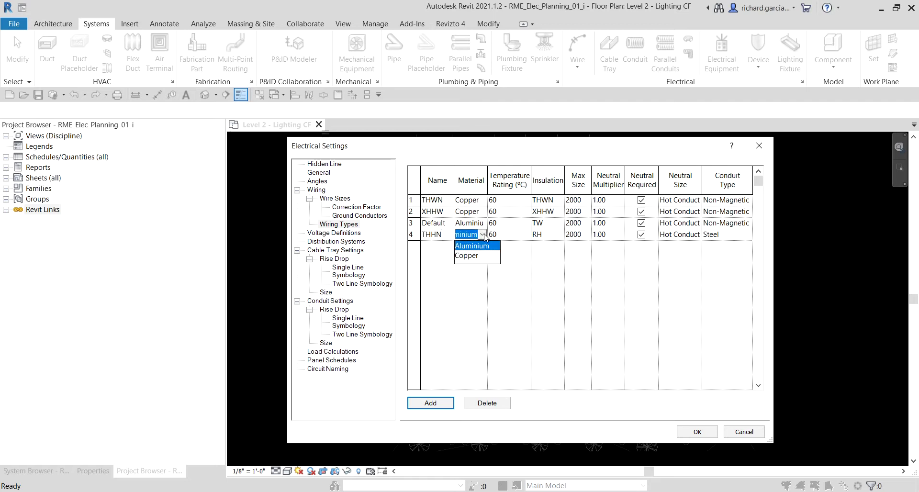
left_click(470, 259)
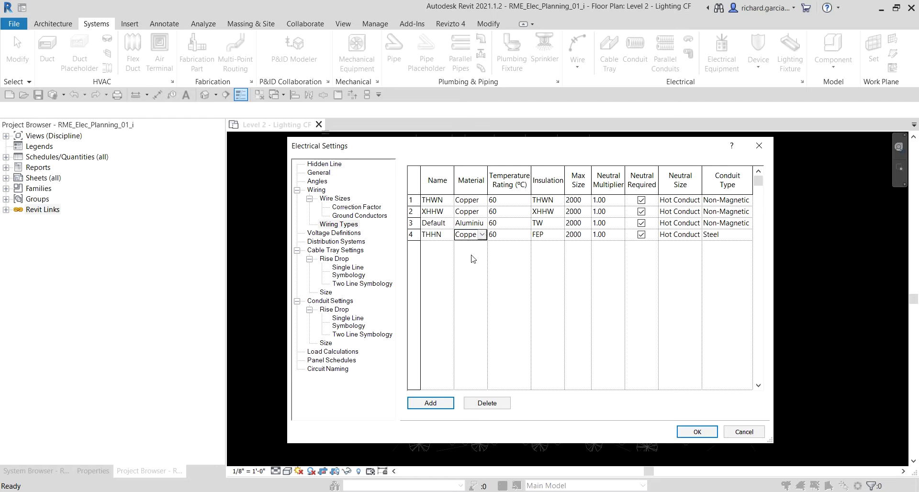
Set the THHN wiring type's temperature rating to 75 and its insulation to THHN
left_click(520, 234)
left_click(522, 235)
left_click(501, 256)
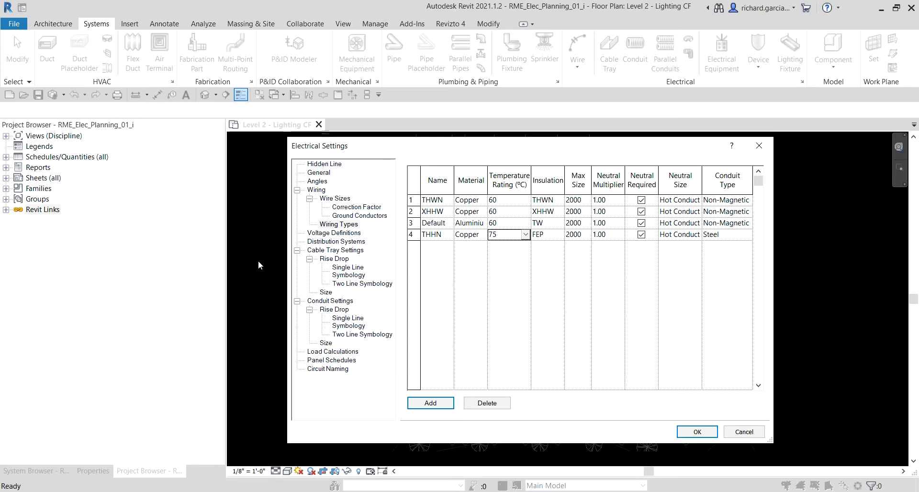
left_click(560, 235)
scroll(550, 273, "down", 3)
left_click(549, 278)
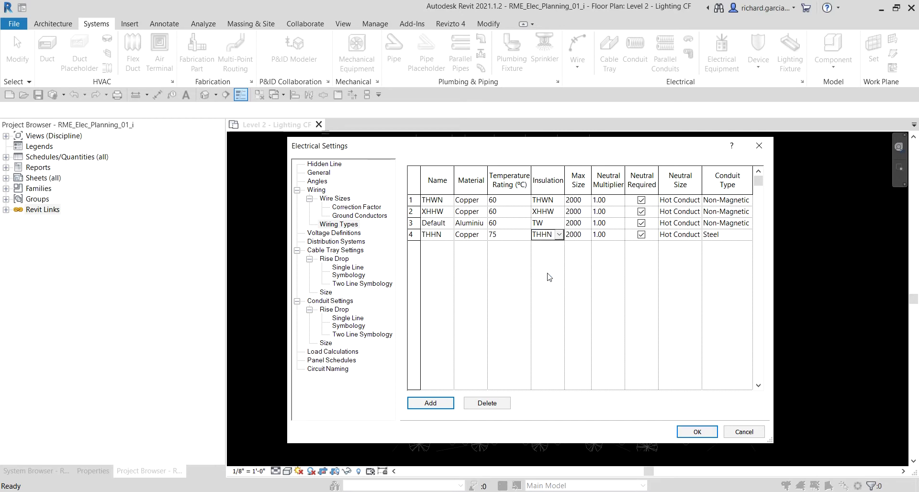
left_click(580, 236)
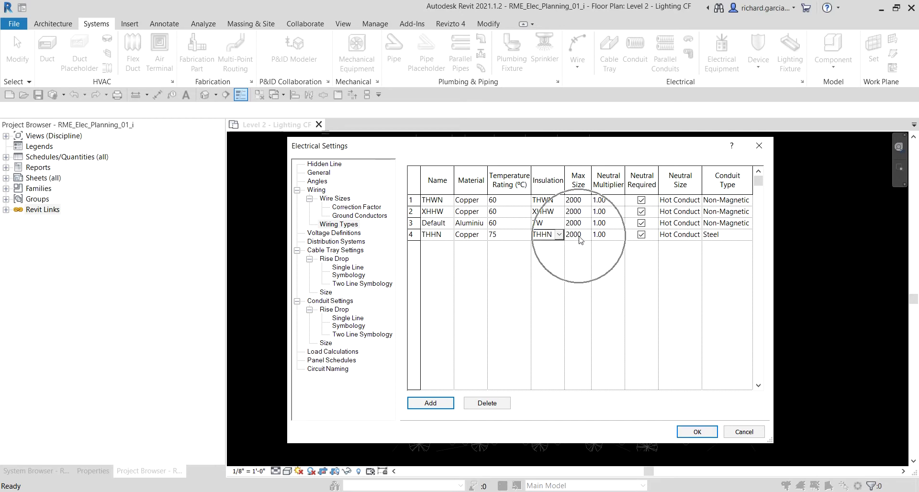
left_click(619, 237)
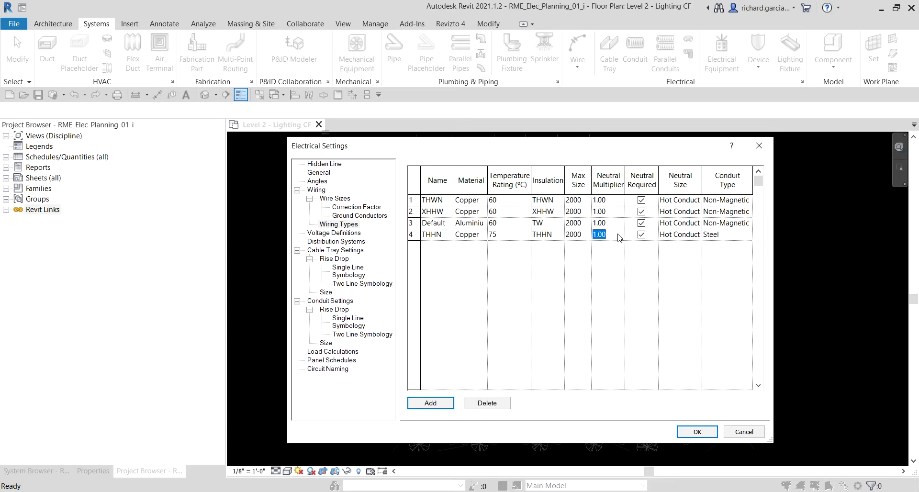
left_click(619, 235)
left_click(429, 265)
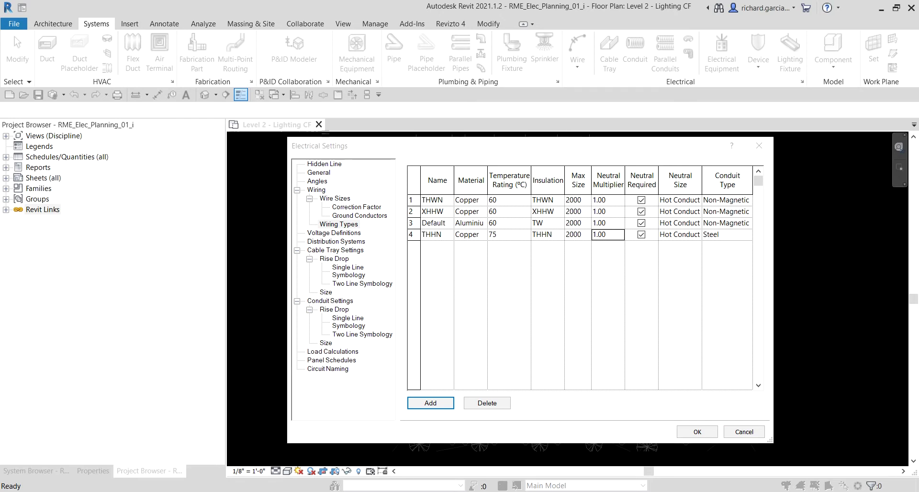
Add a new voltage definition and name it 240
left_click(345, 237)
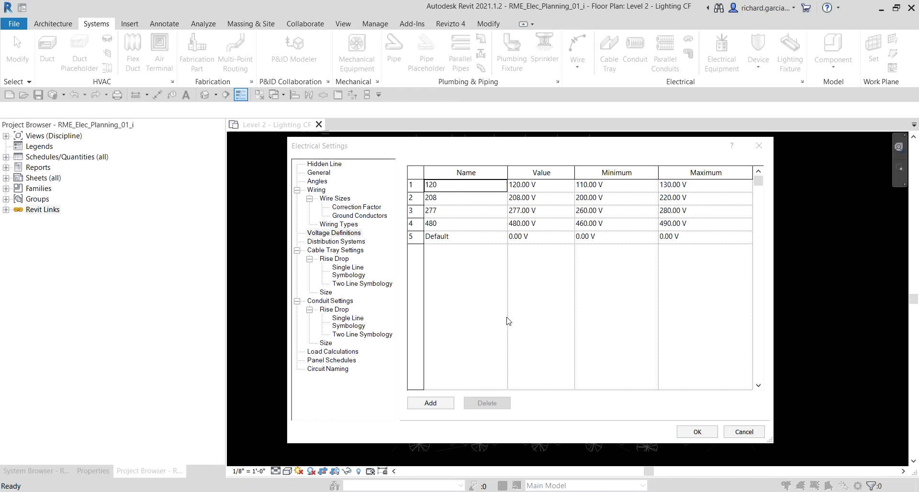
left_click(431, 403)
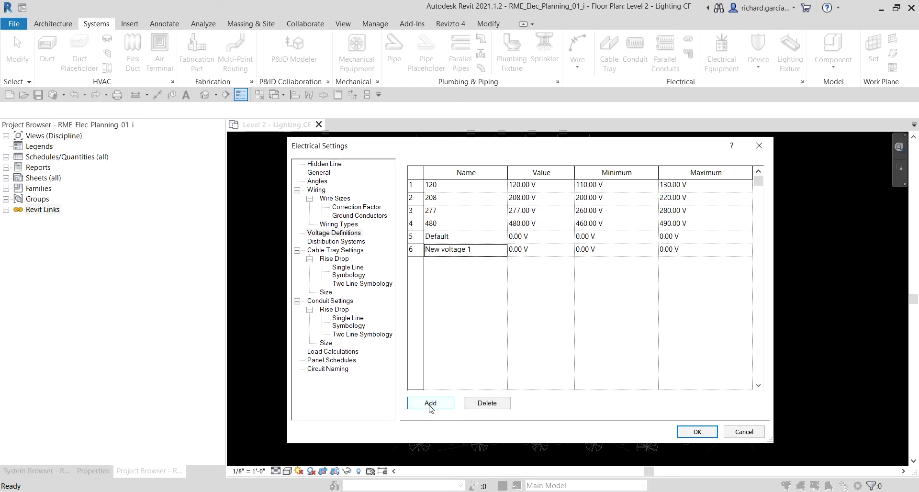
left_click(479, 251)
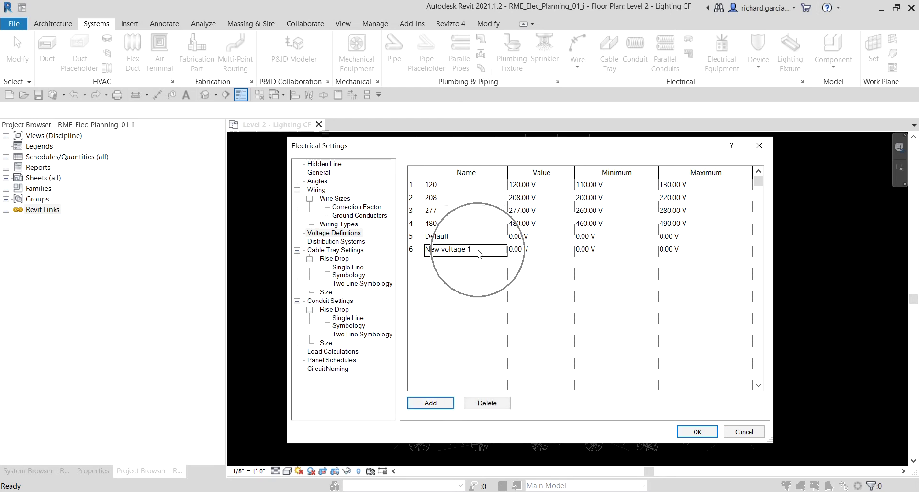
left_click(479, 251)
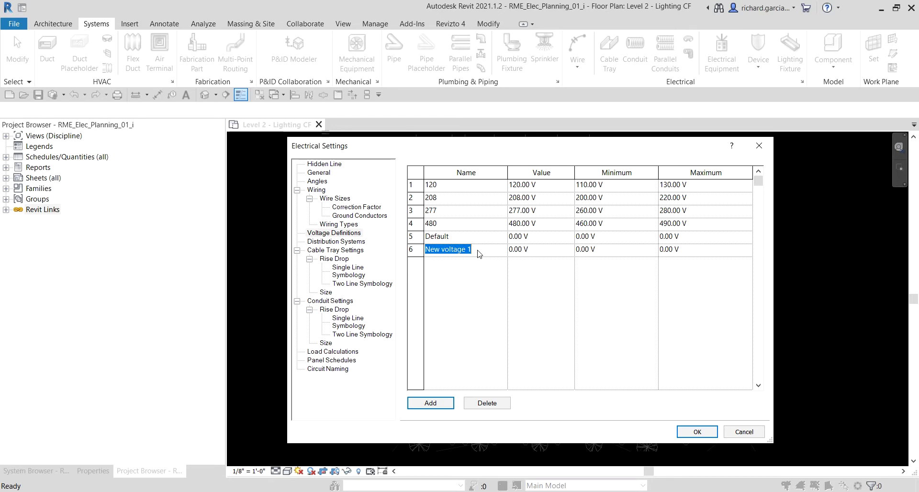
type("240")
Give the 240 voltage definition a value of 240 V, a minimum of 220 V and a maximum of 250 V
left_click(541, 252)
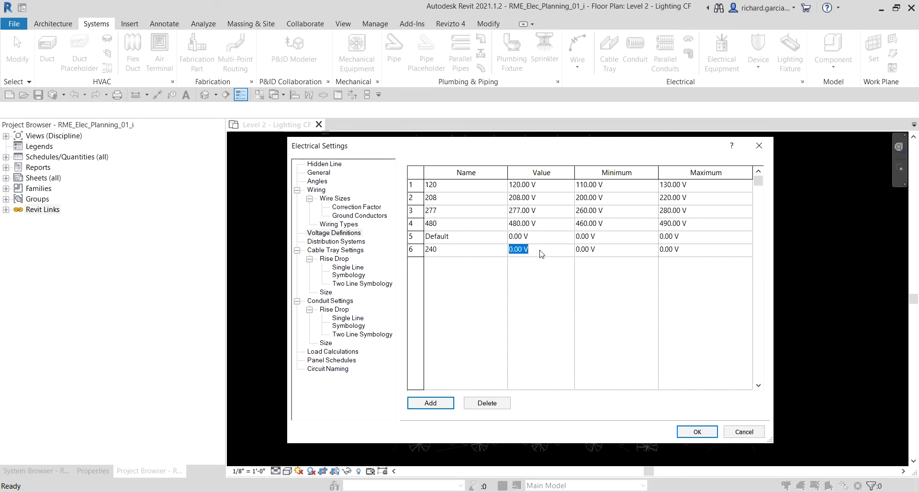
type("240")
left_click(607, 250)
type("220")
left_click(701, 251)
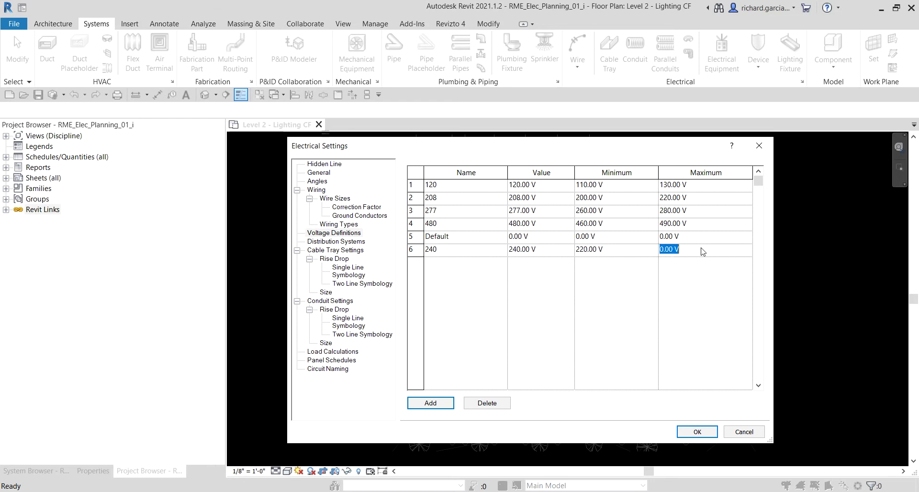
type("250")
key("Return")
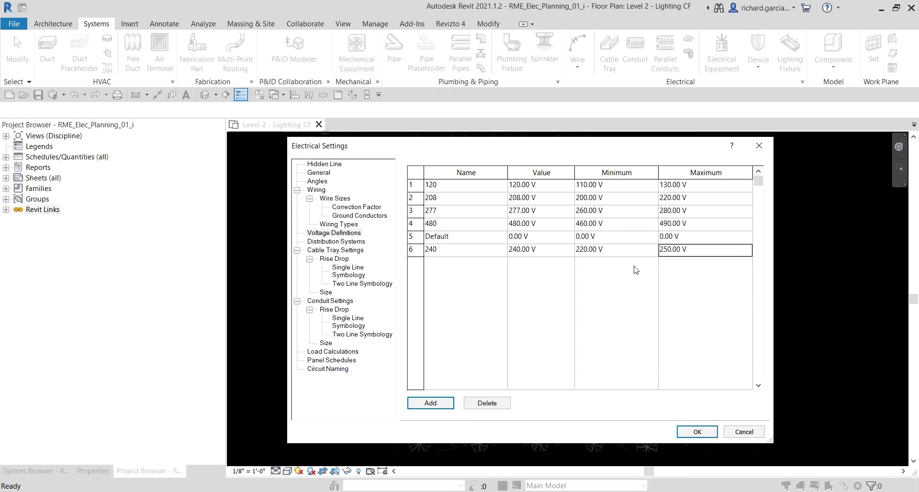
Review the distribution systems and the configuration options available for the 120/208 Wye system
left_click(338, 241)
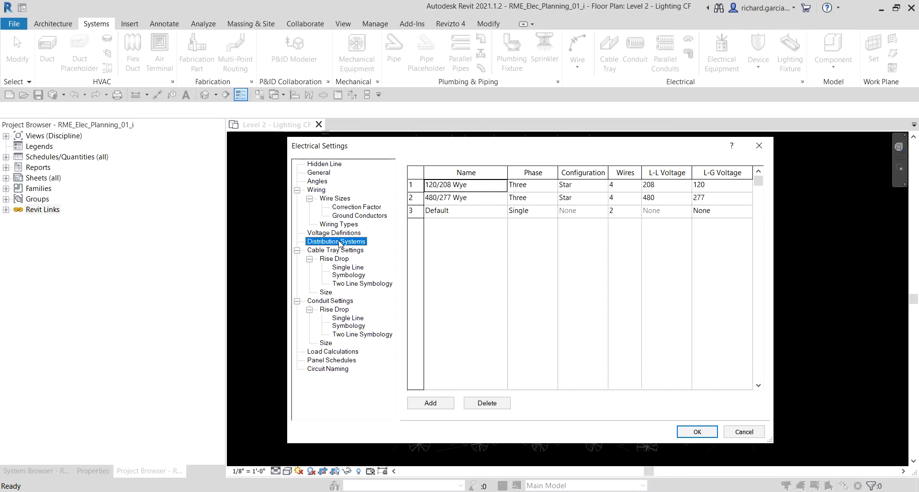
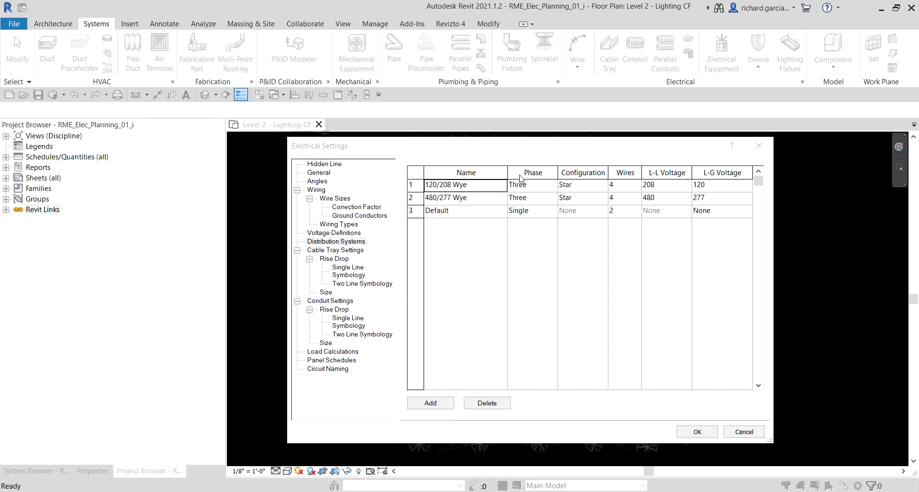
left_click(540, 176)
left_click(602, 186)
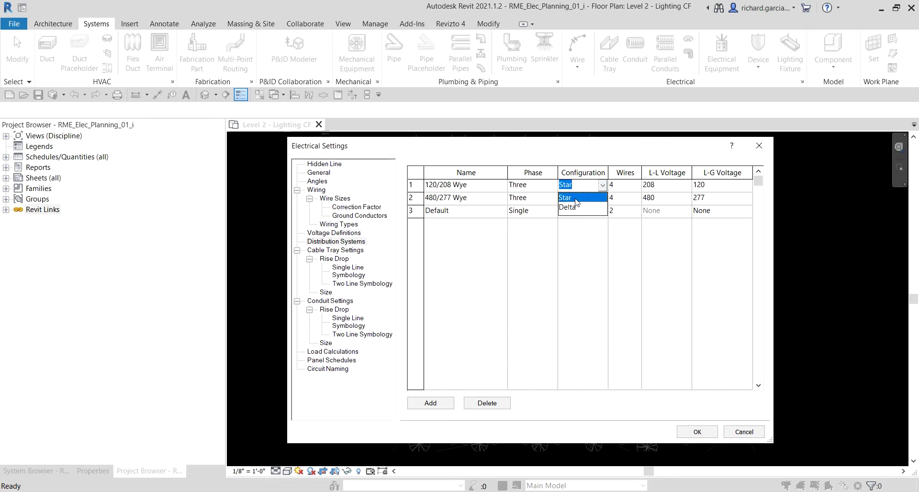
left_click(590, 157)
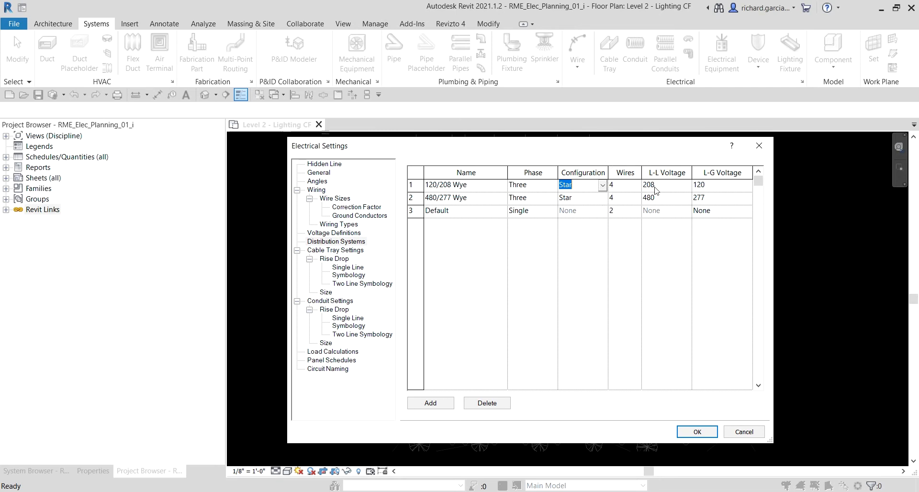
Review the line-to-line voltage options available for the 120/208 Wye distribution system
left_click(685, 186)
left_click(686, 187)
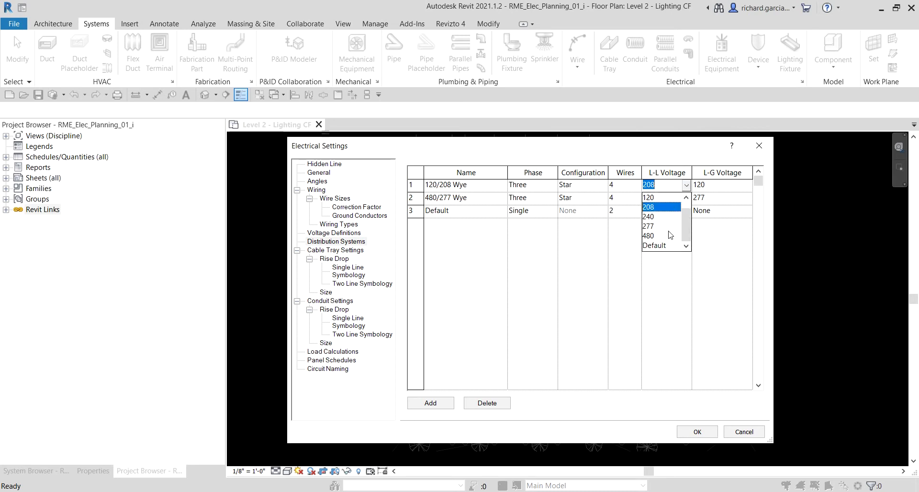
left_click(671, 159)
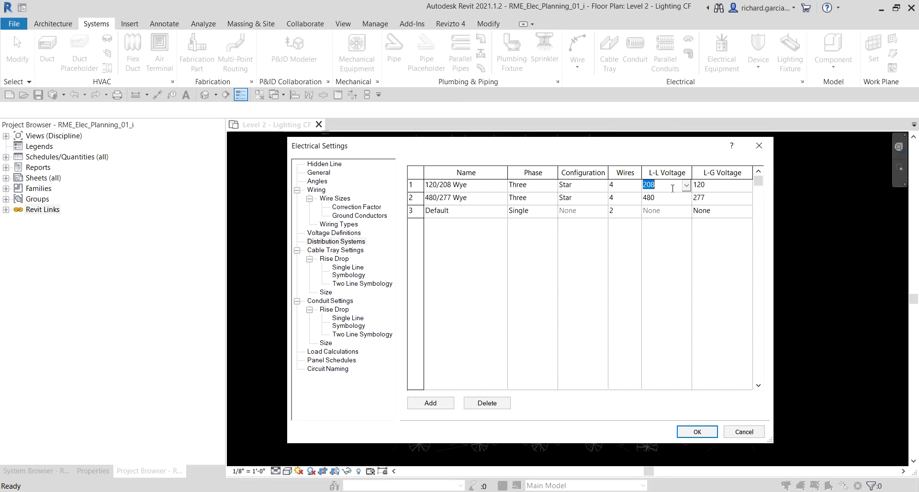
key("ctrl")
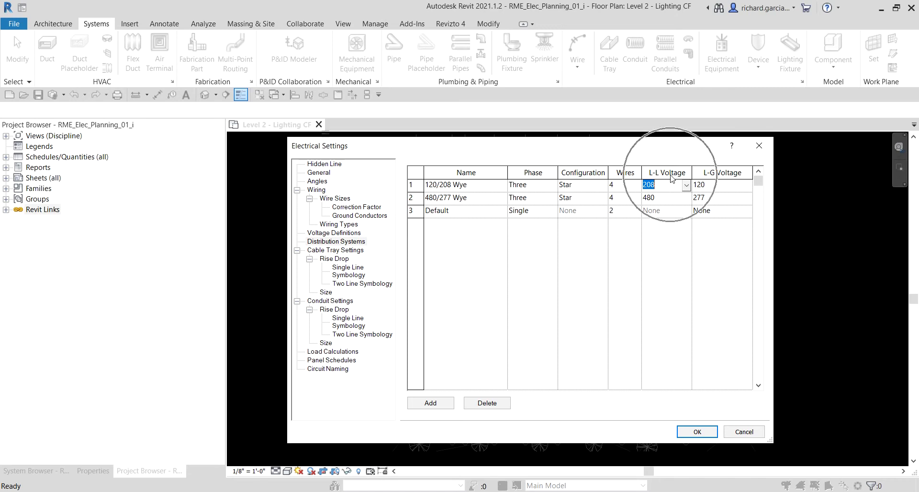
key("ctrl")
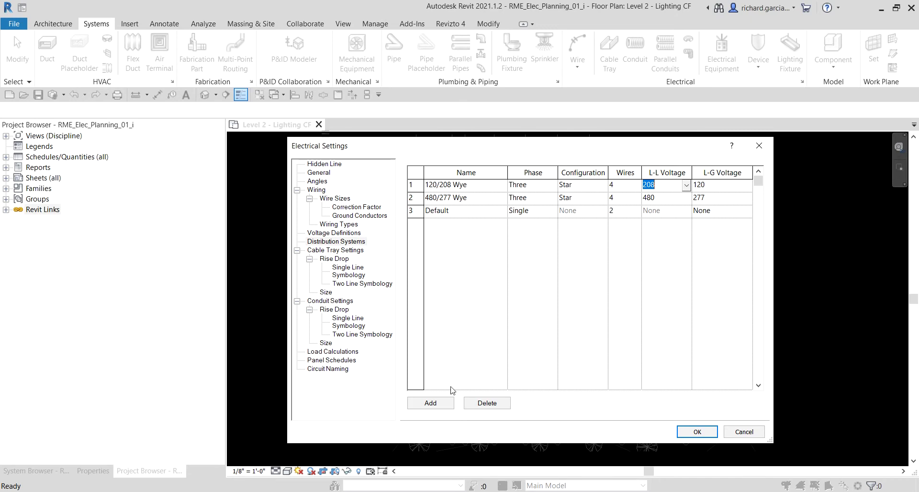
Add a new distribution system and name it 120/240
left_click(430, 403)
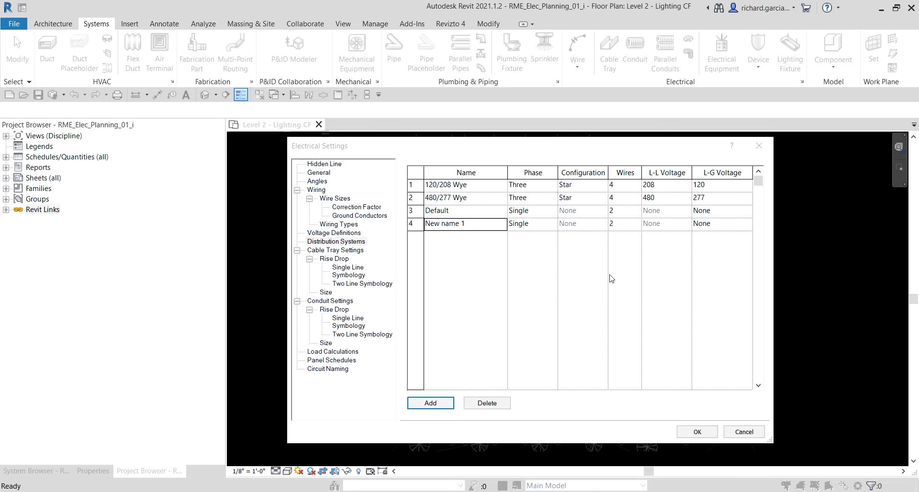
left_click(481, 227)
type("120")
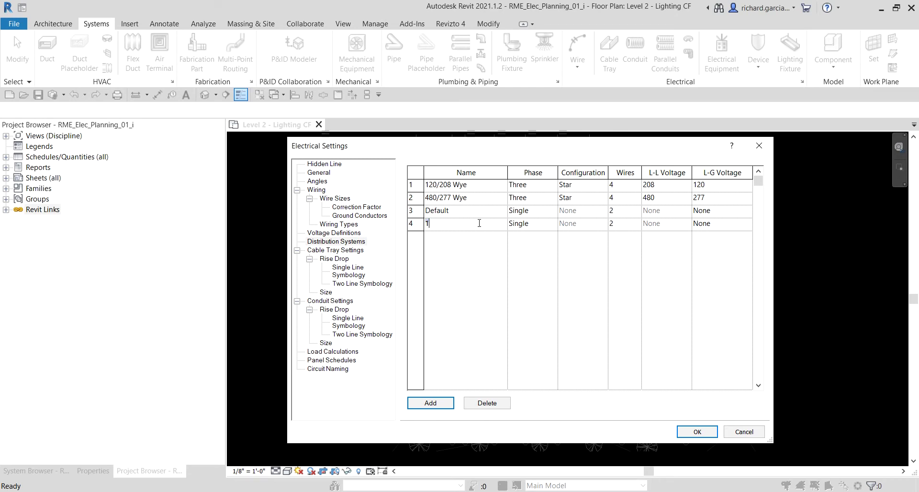
type("/240")
Keep the 120/240 distribution system at Single phase and set its number of wires to 3
left_click(551, 225)
left_click(551, 226)
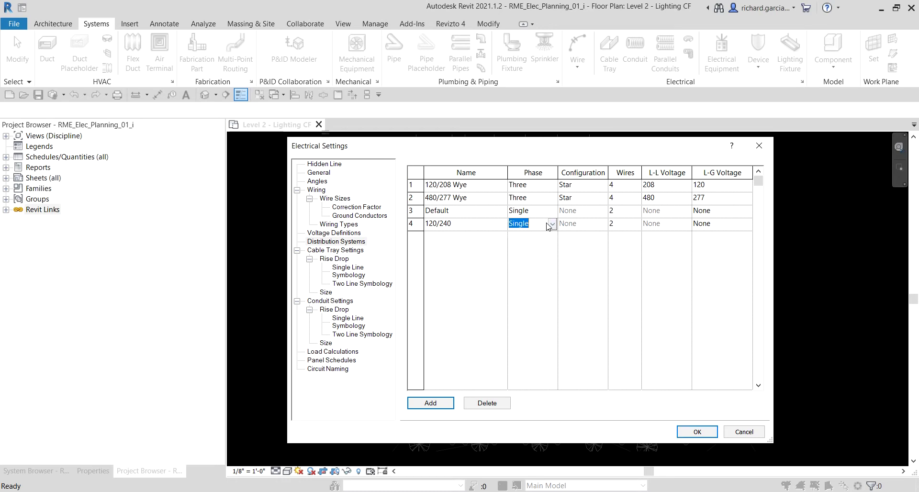
left_click(638, 225)
left_click(618, 246)
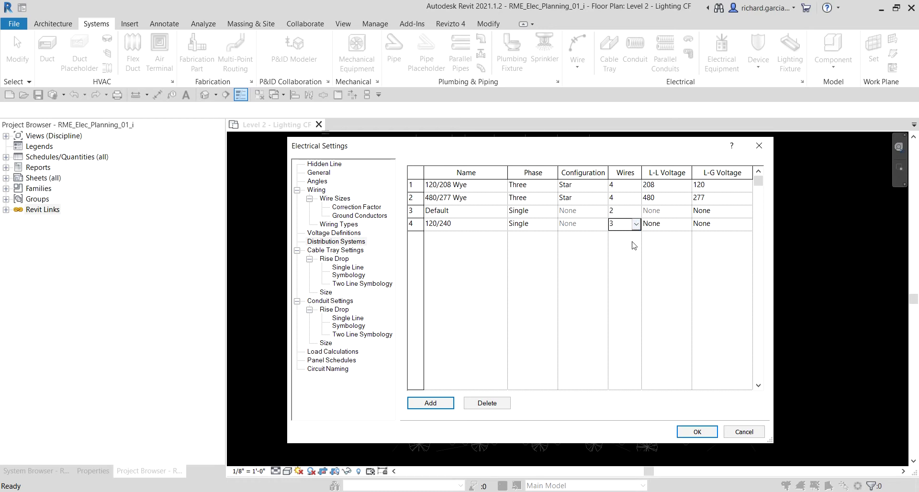
Set the 120/240 distribution system's L-L voltage to 240 and its L-G voltage to 120
left_click(682, 228)
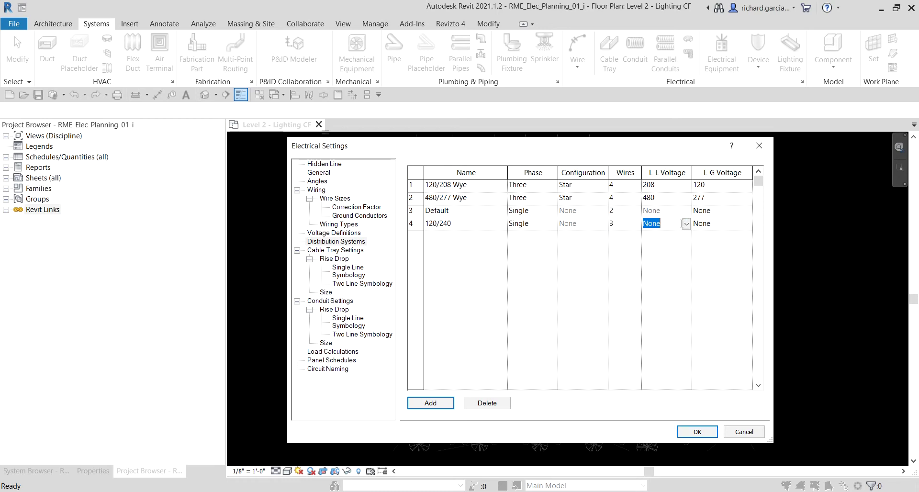
left_click(686, 226)
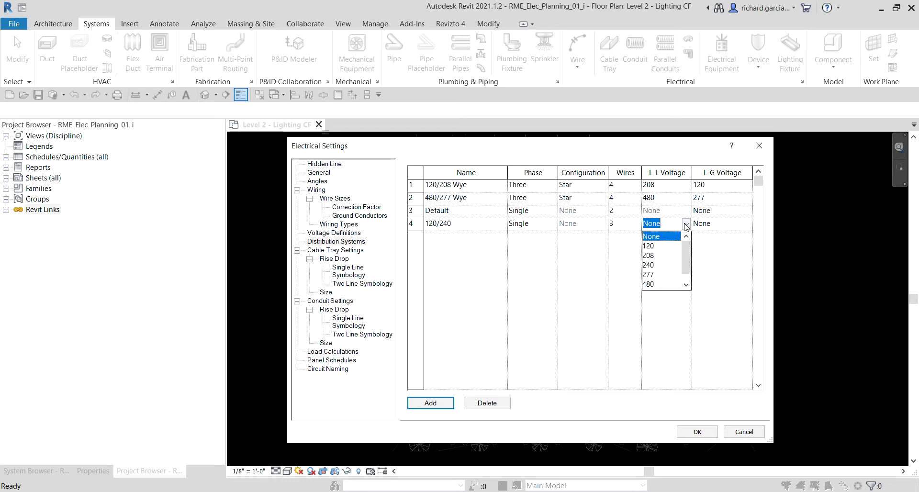
left_click(664, 265)
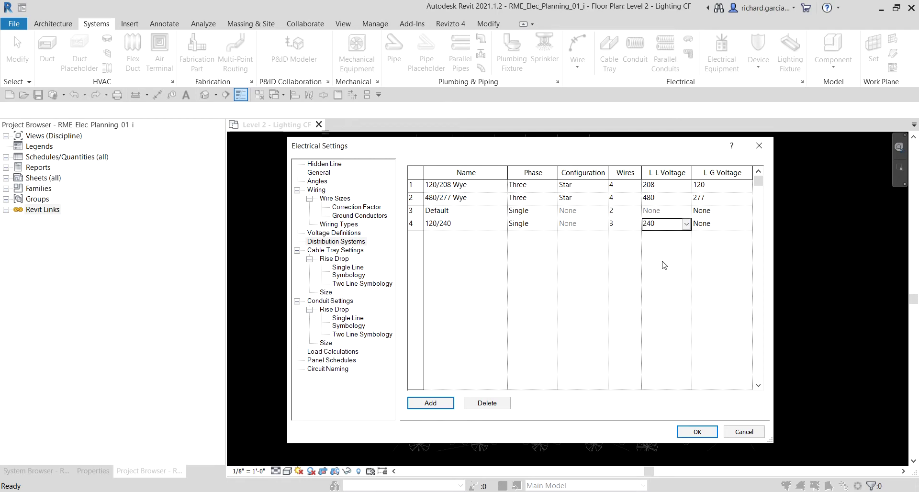
left_click(732, 225)
left_click(747, 224)
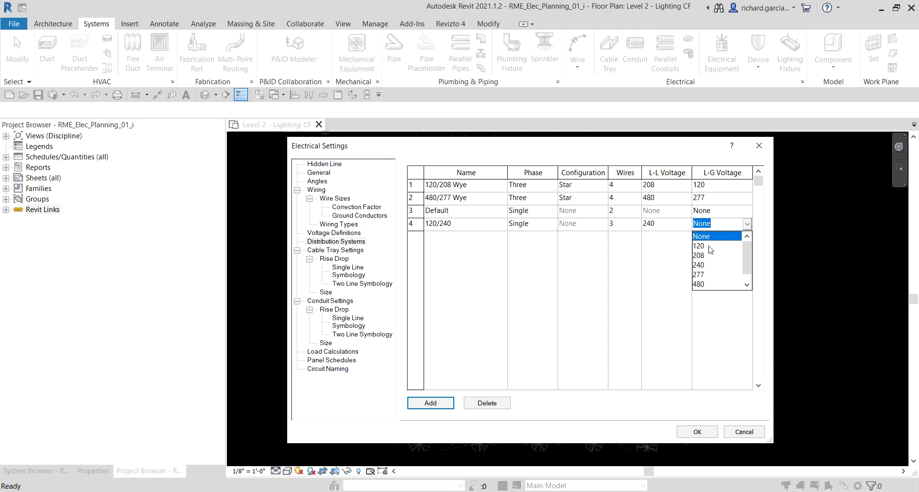
left_click(709, 246)
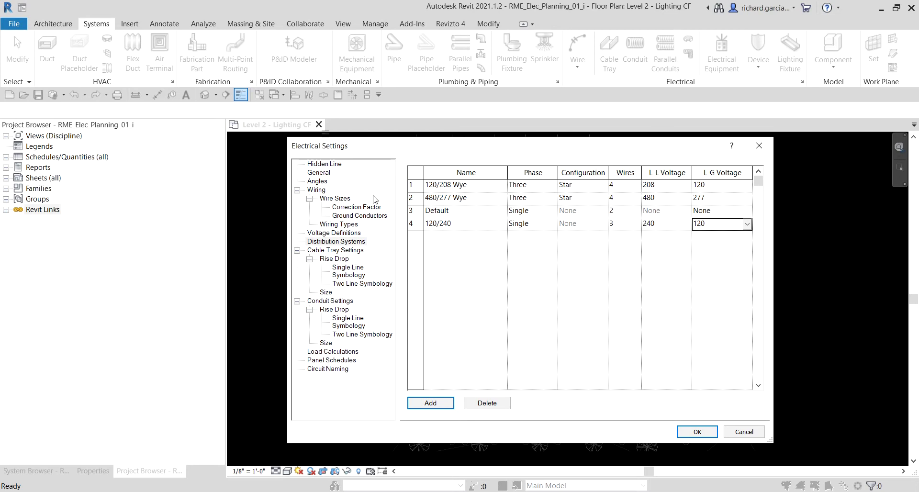
In the load calculation demand factors, switch the Power type's calculation method to Constant, to By quantity and back to By load
left_click(335, 354)
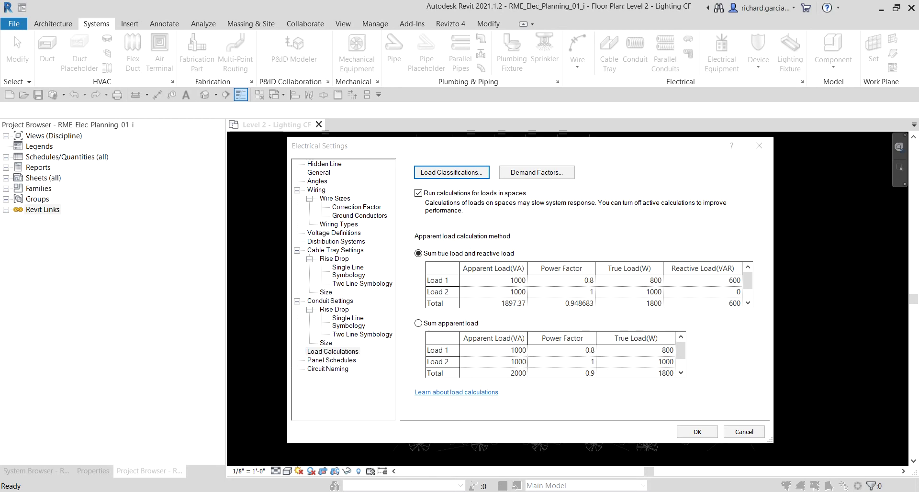
left_click(541, 175)
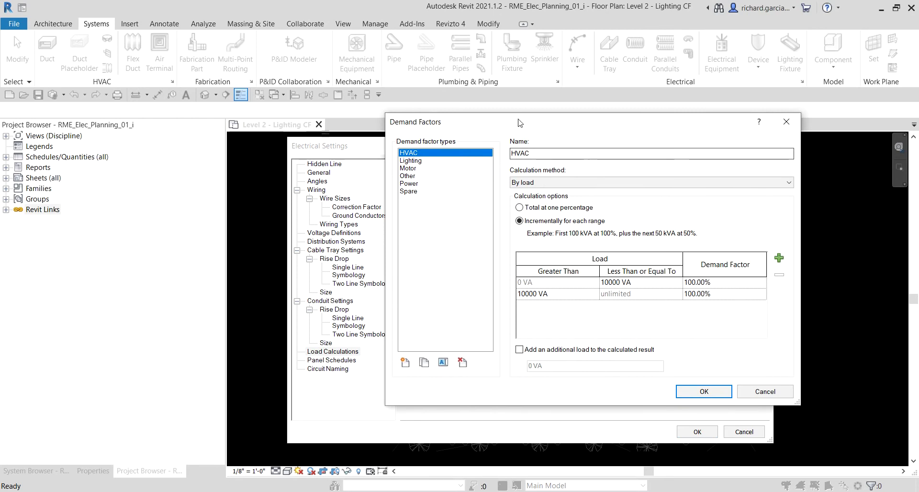
left_click_drag(521, 128, 428, 160)
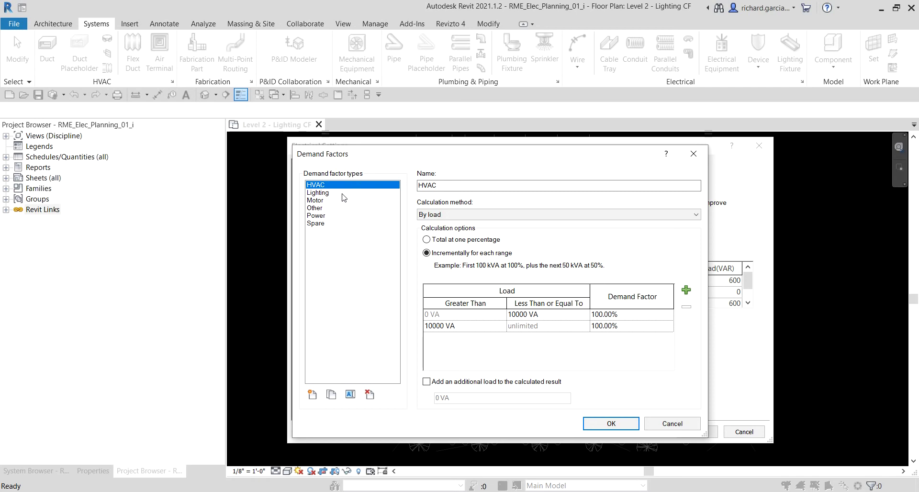
left_click(320, 217)
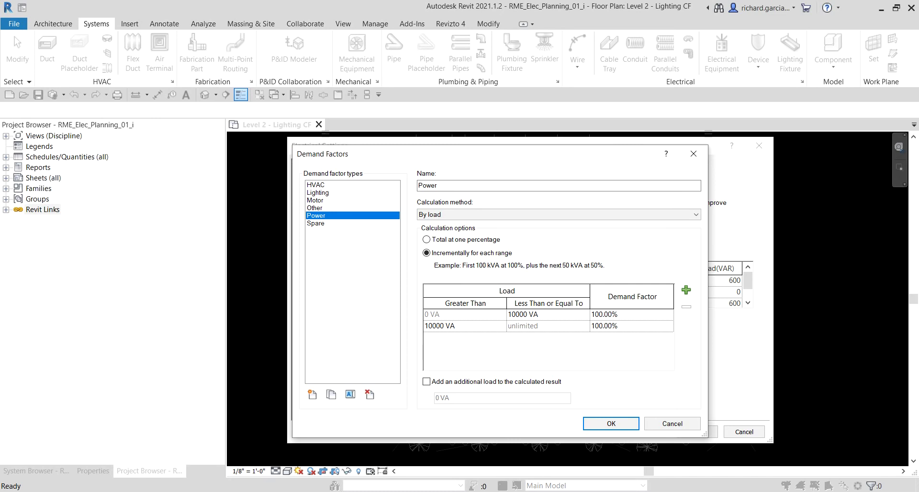
left_click(439, 219)
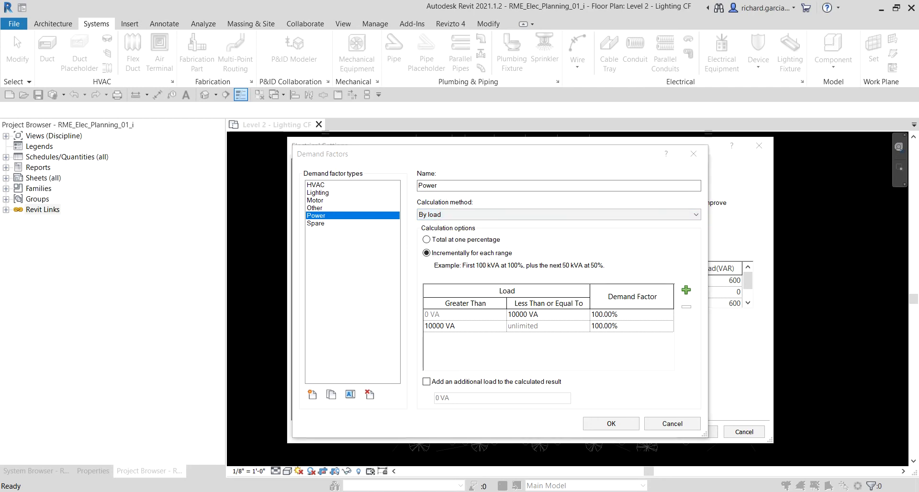
left_click(458, 215)
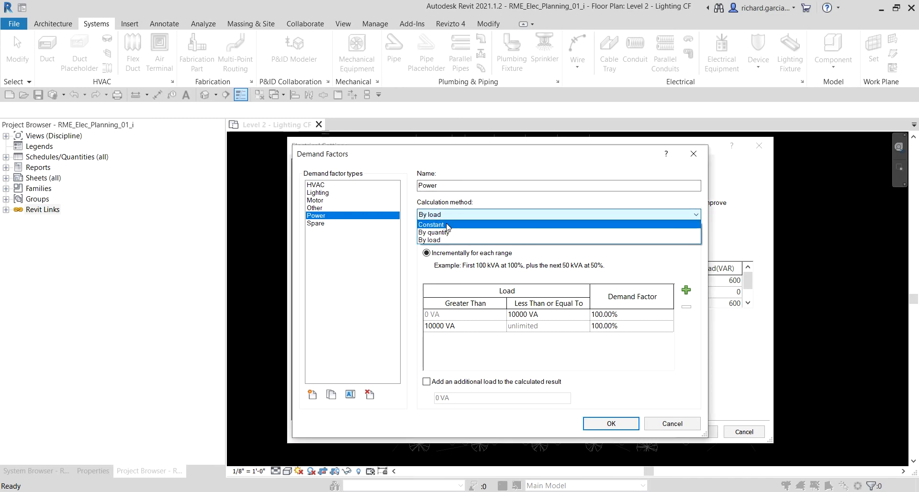
left_click(449, 226)
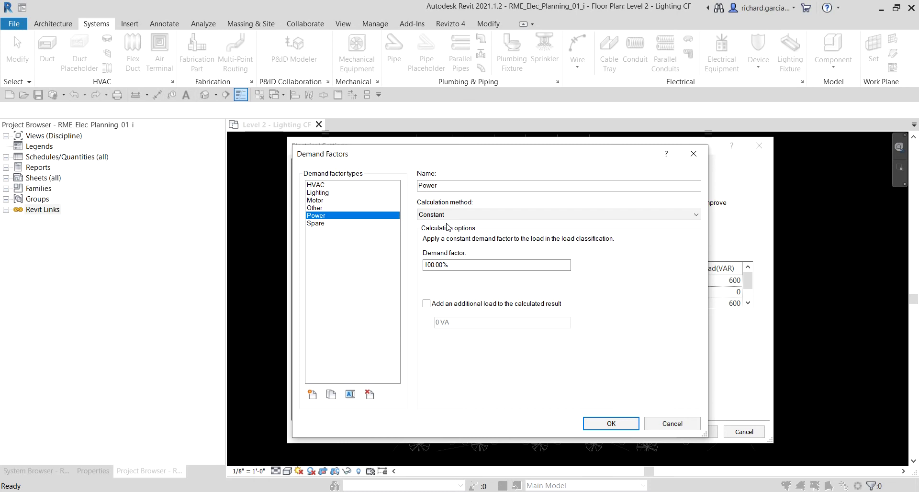
left_click(449, 215)
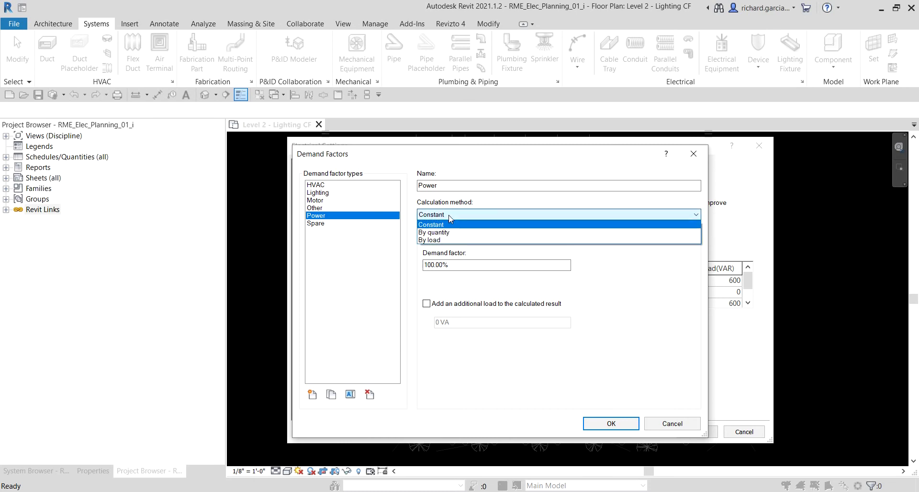
left_click(449, 232)
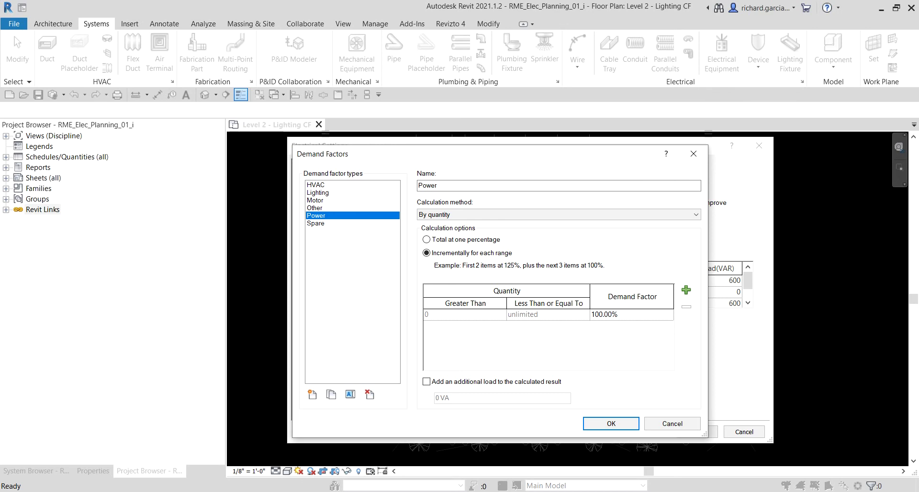
left_click(471, 216)
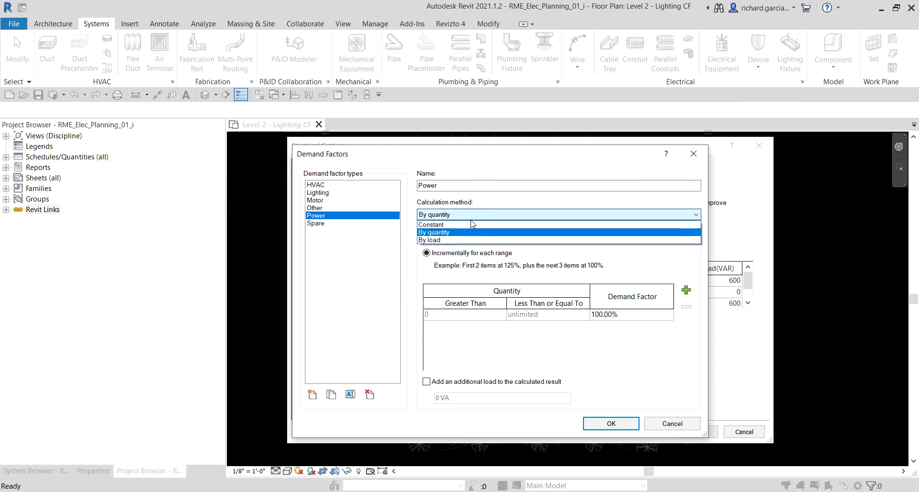
left_click(442, 243)
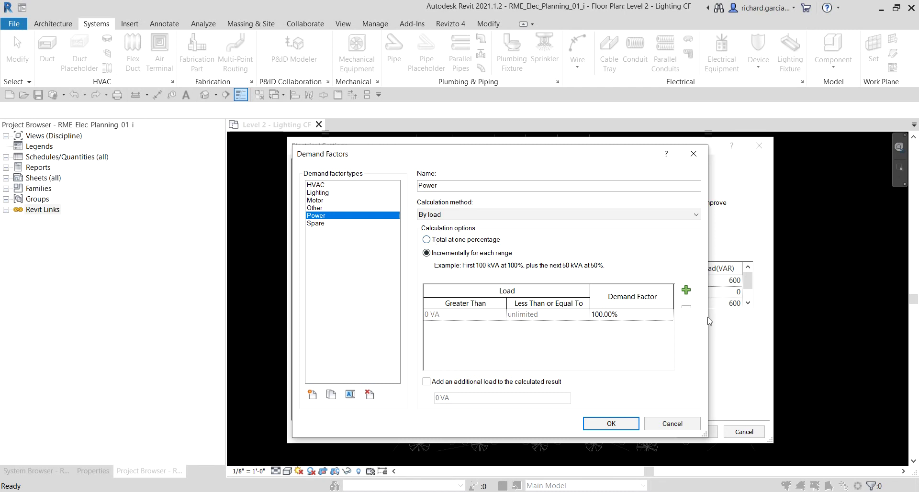
Split the Power demand factor's load table into three incremental ranges, with breaks at 10000 VA and 20000 VA
left_click(687, 291)
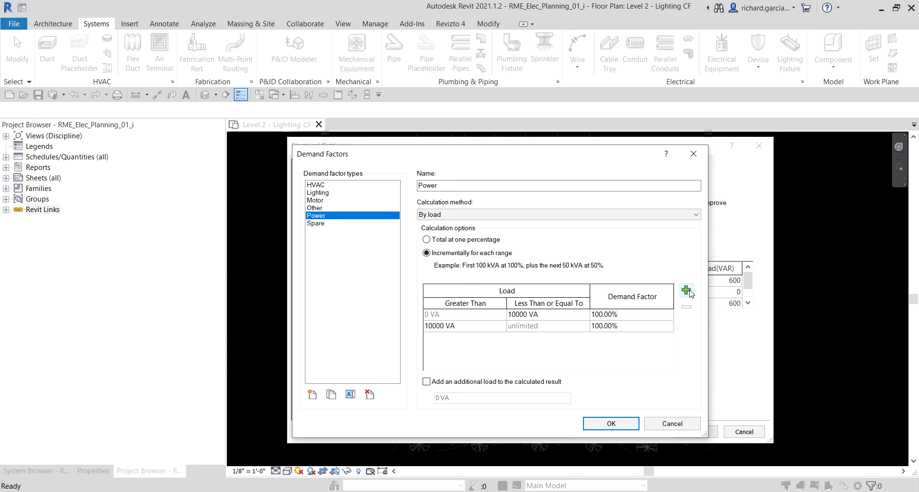
left_click(461, 327)
left_click(686, 290)
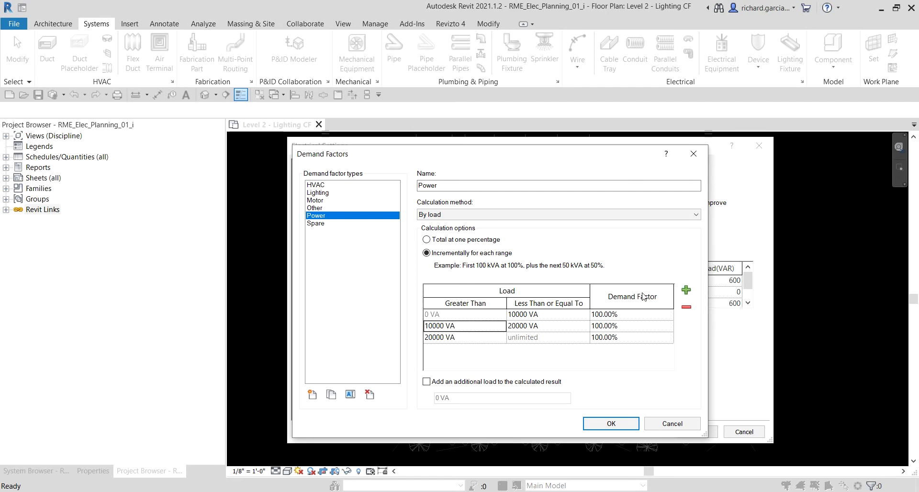
left_click(459, 340)
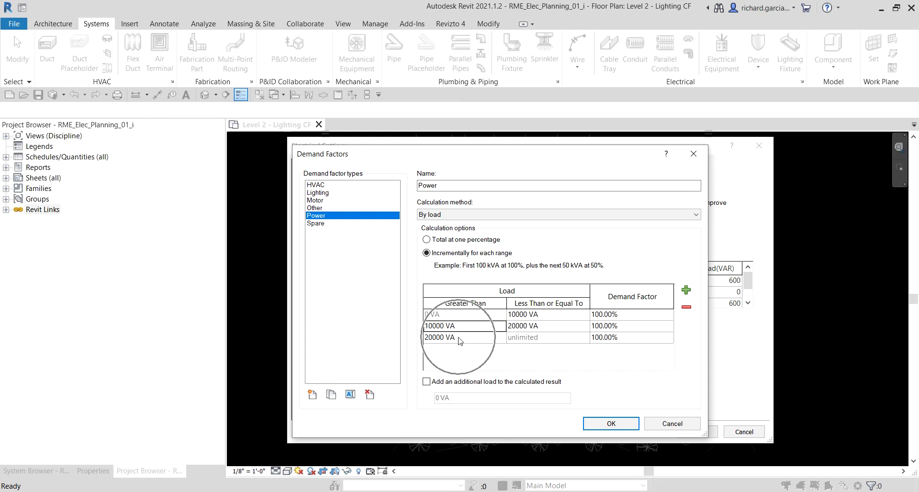
left_click(460, 341)
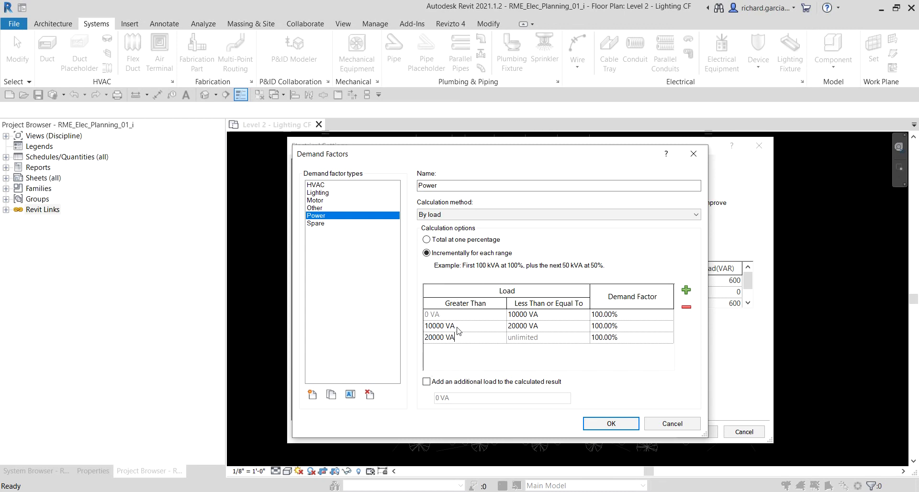
left_click(457, 327)
Set the Power demand factor for loads above 20000 VA to 50% and accept the demand factors and electrical settings
left_click(641, 341)
type("50")
key("Return")
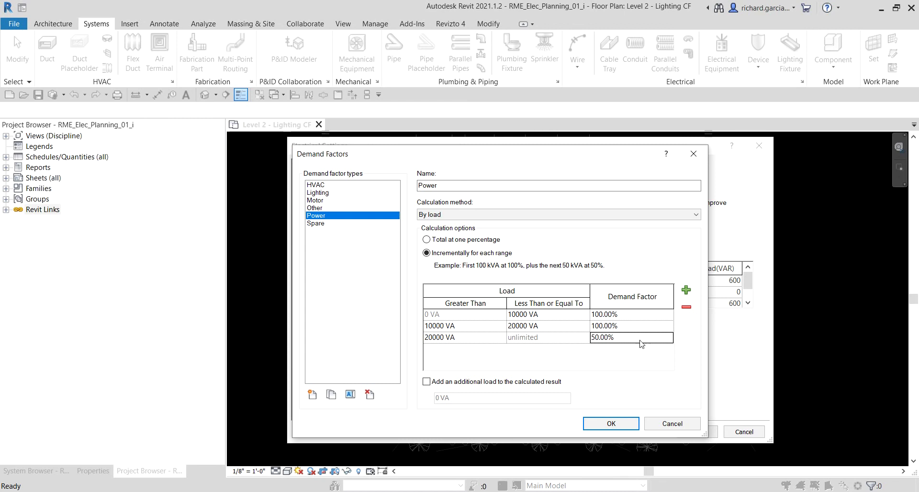
left_click(612, 424)
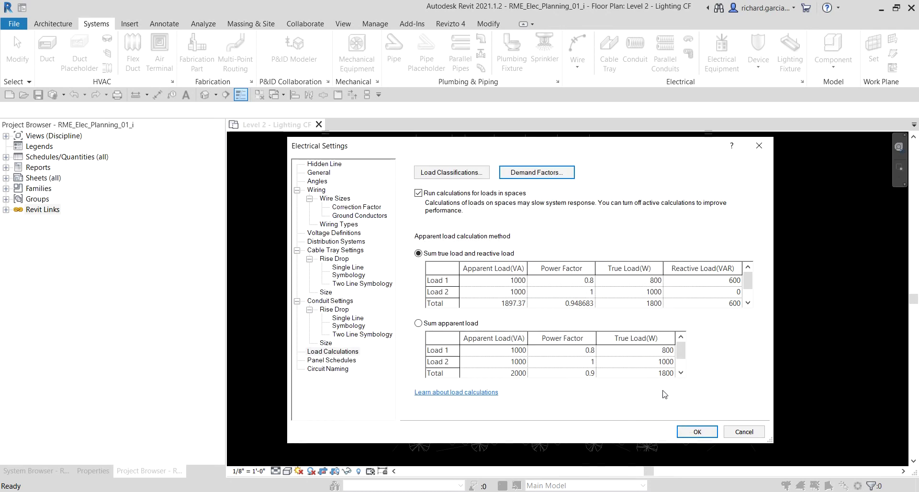
left_click(697, 432)
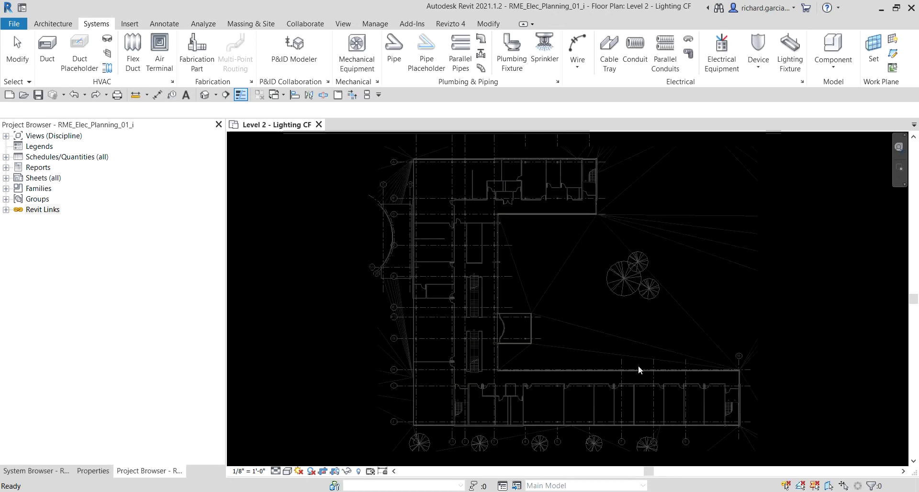